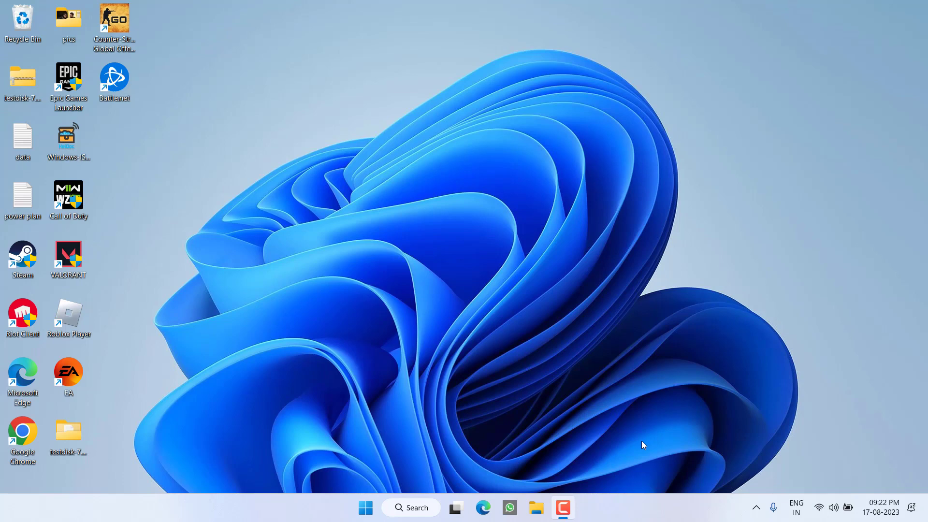
Check the Windows Update page in Settings, then close Settings.
key(super+i)
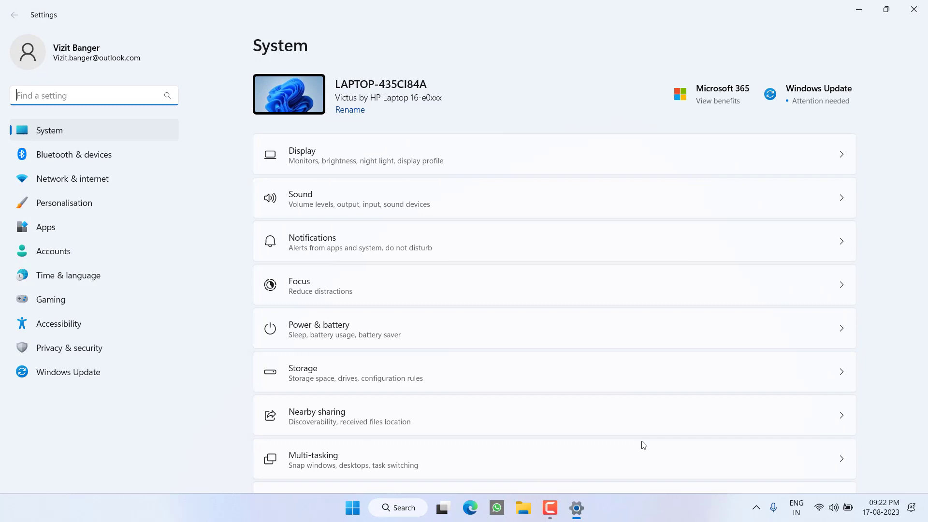
click(97, 376)
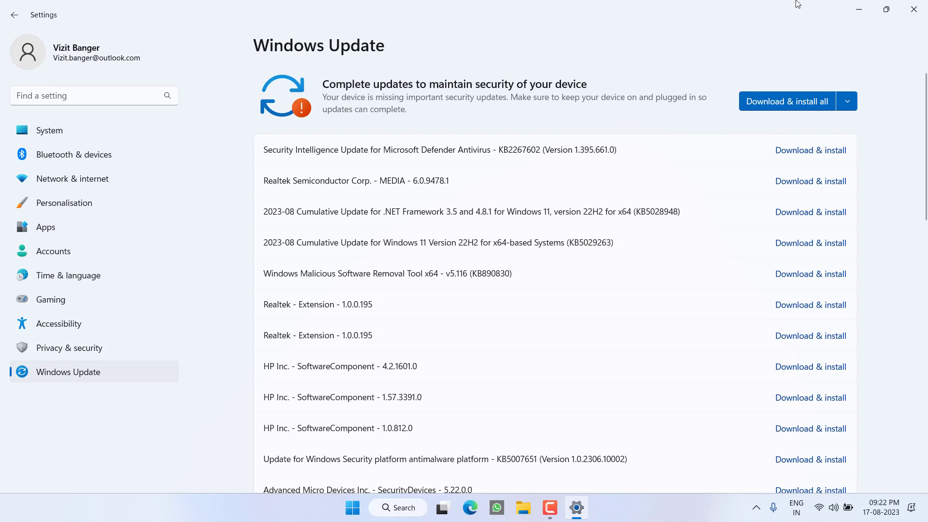
click(914, 9)
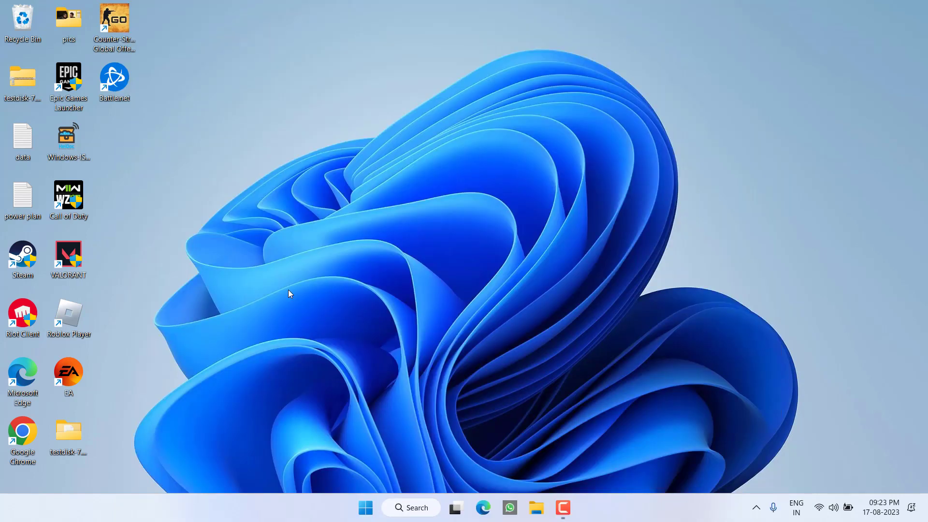
Open Device Manager, show hidden devices, and expand Disk drives.
right_click(357, 512)
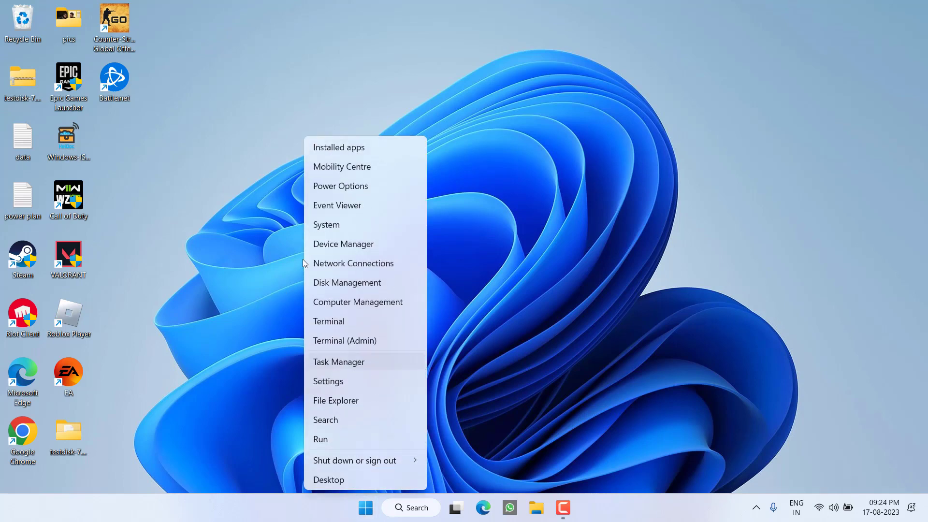
click(351, 243)
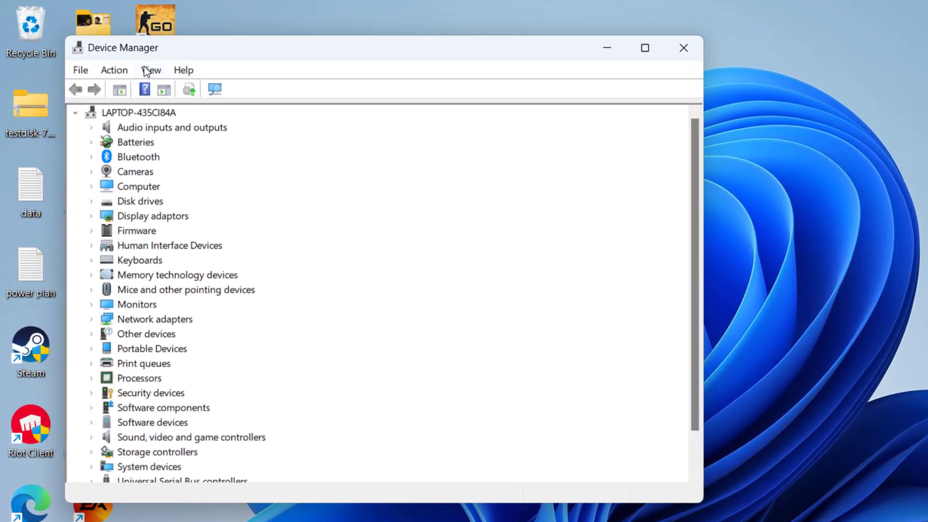
click(107, 49)
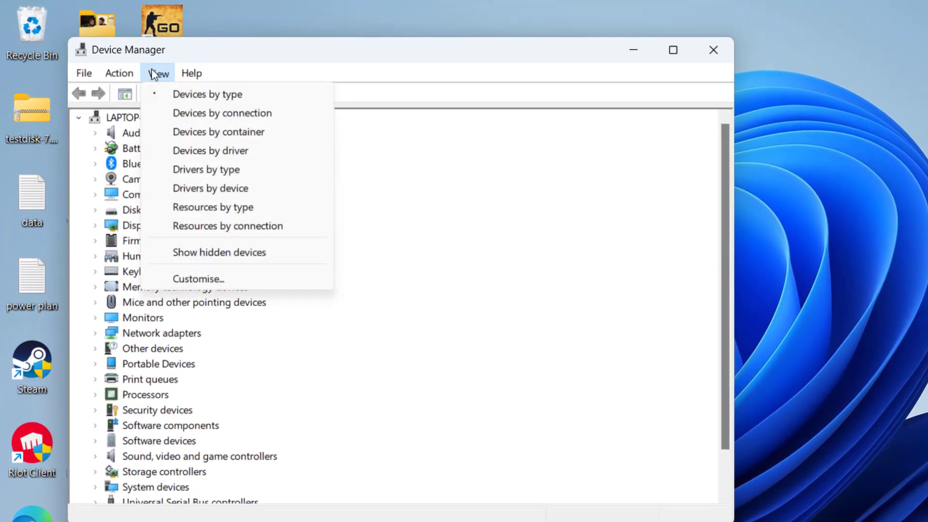
click(258, 260)
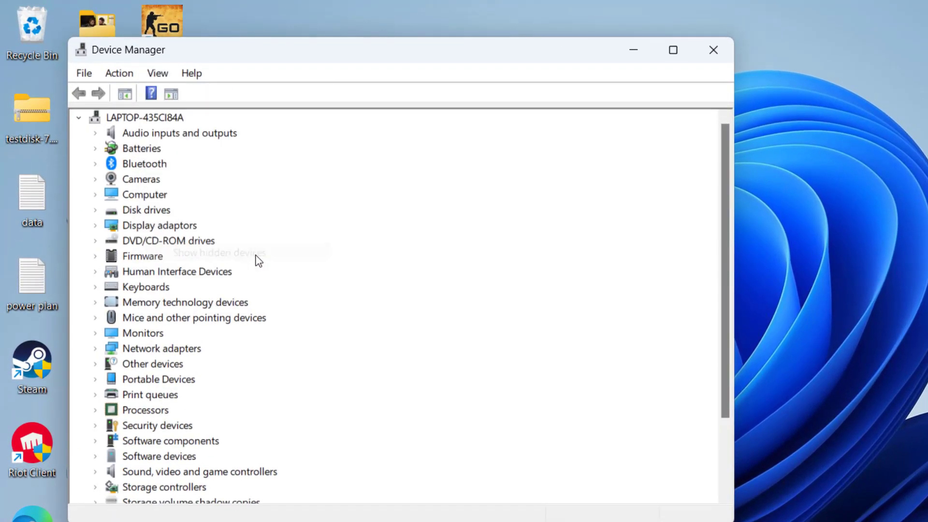
click(149, 211)
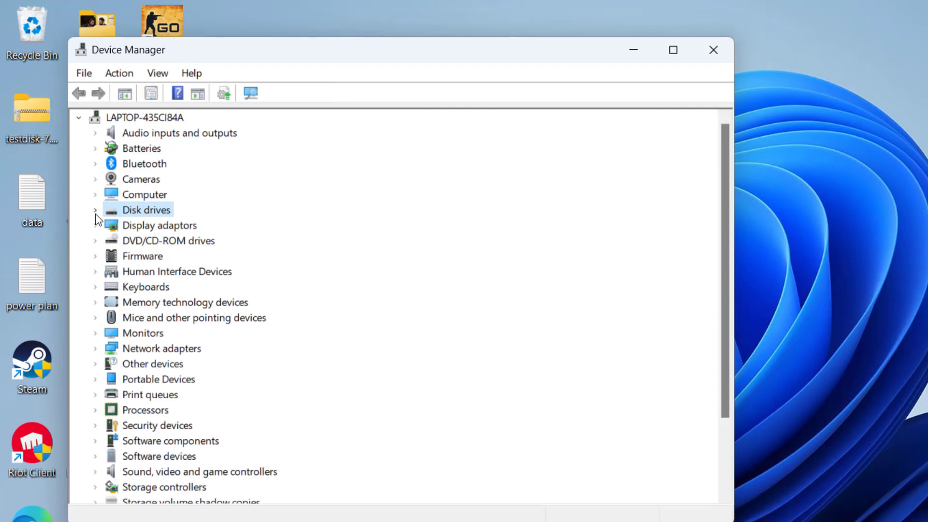
click(95, 210)
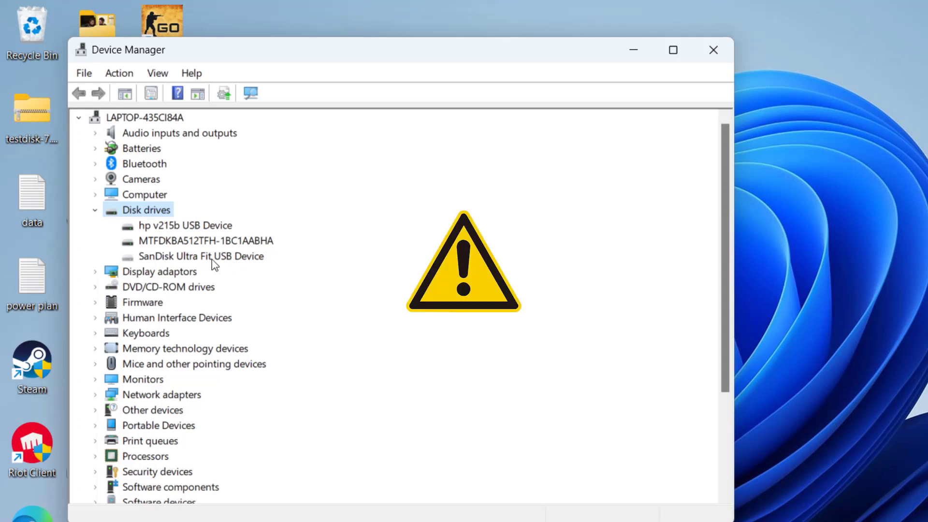
Run an automatic driver search for the hp v215b USB Device, then close its properties.
right_click(220, 228)
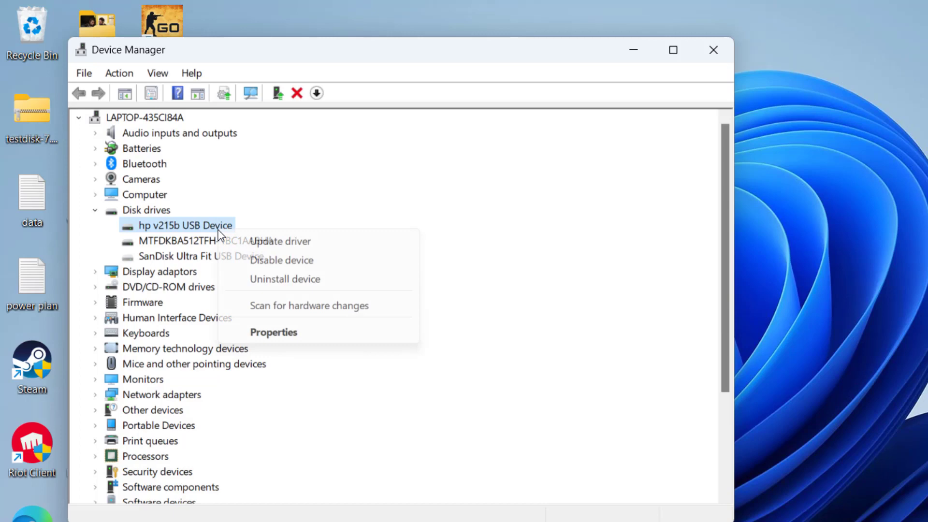
click(269, 331)
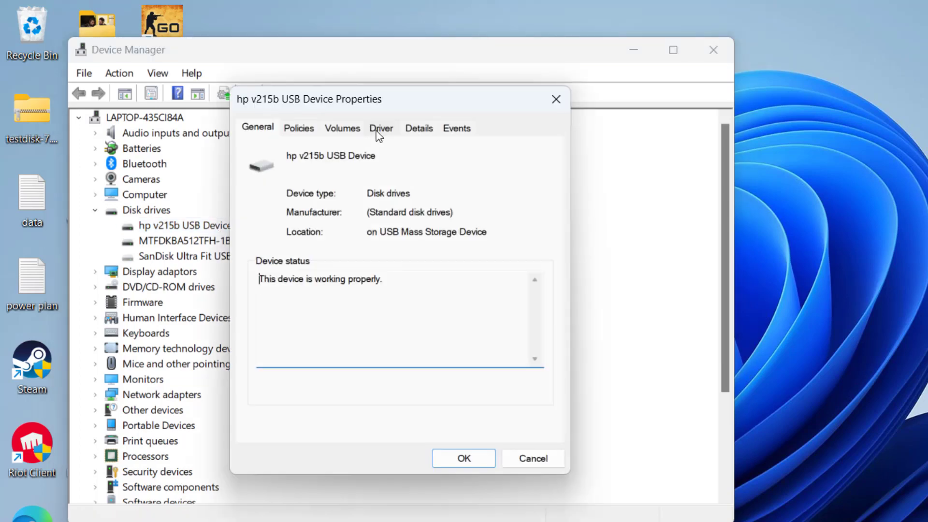
click(381, 128)
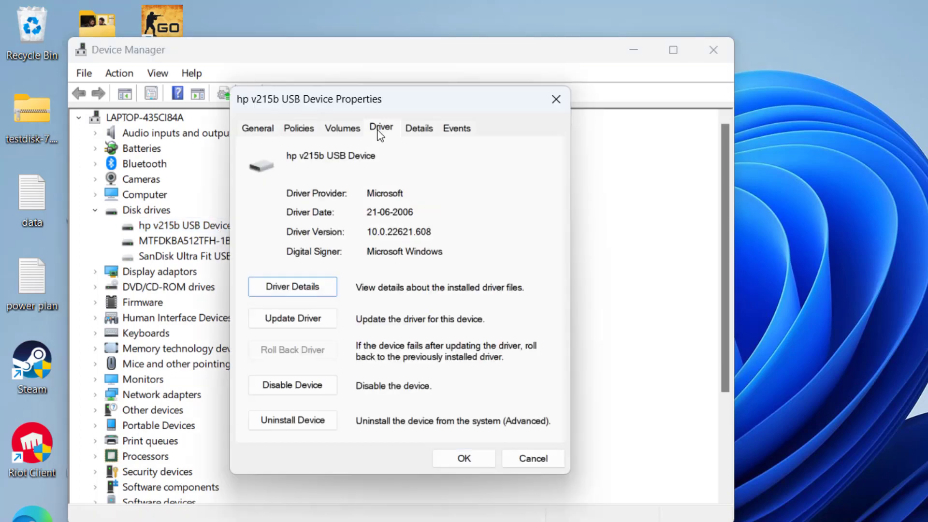
click(300, 320)
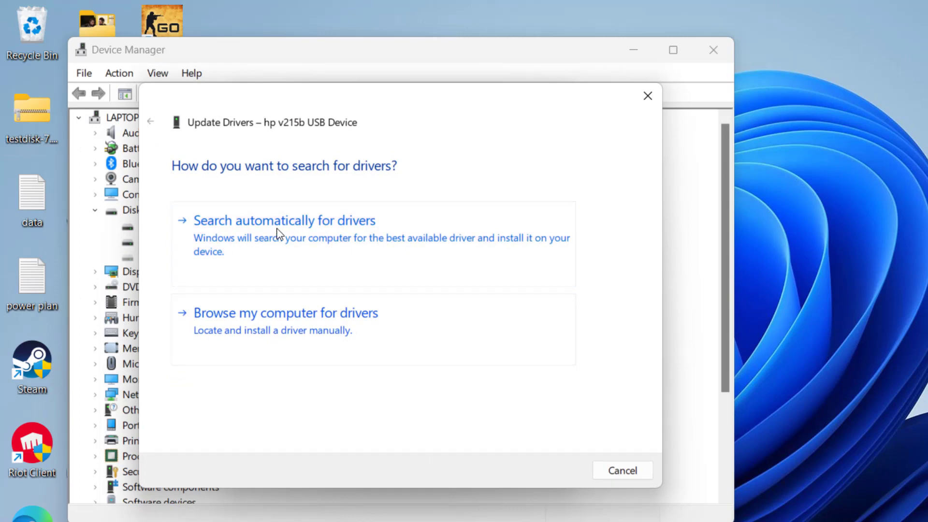
click(323, 244)
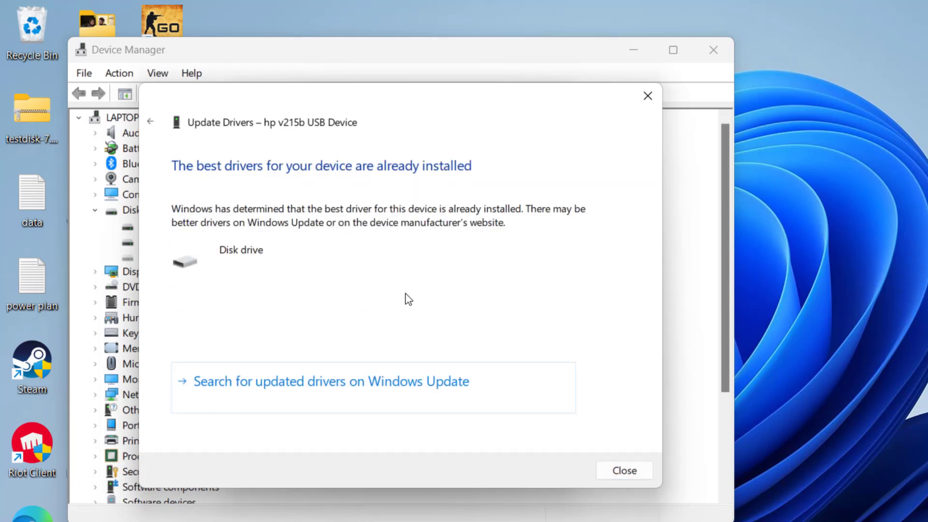
click(614, 468)
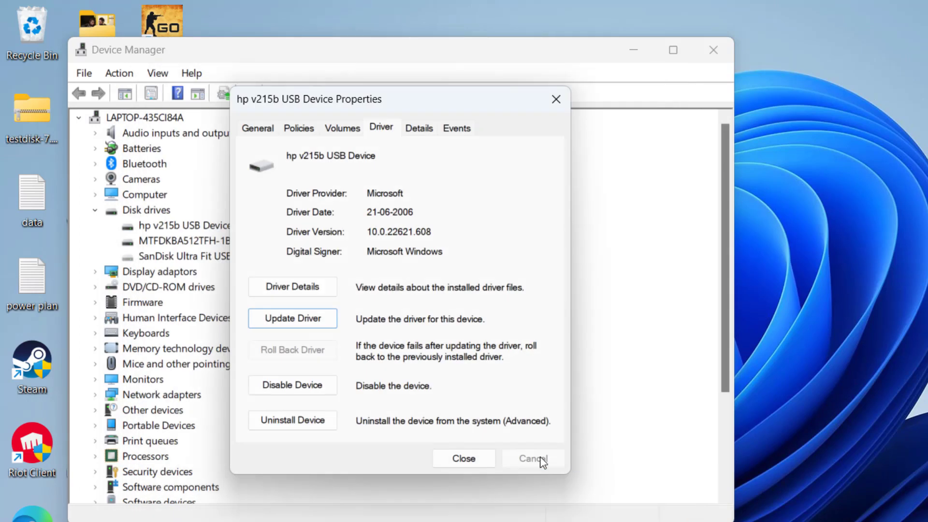
click(481, 457)
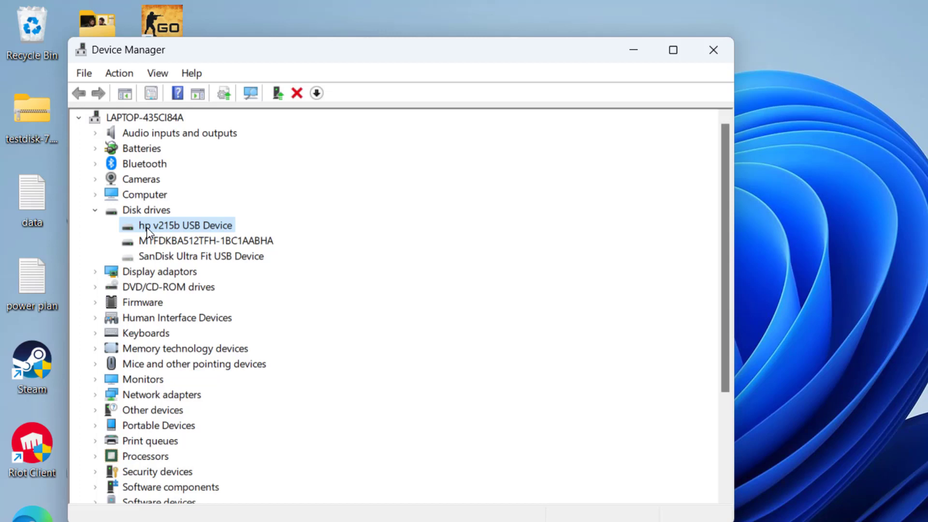
Expand the Storage controllers category in Device Manager.
scroll(238, 346, down, 2)
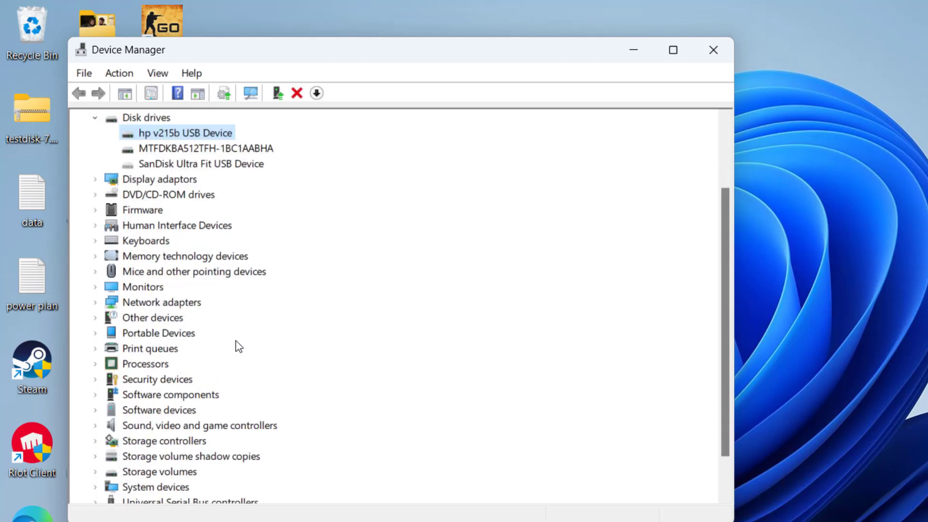
click(162, 441)
click(95, 441)
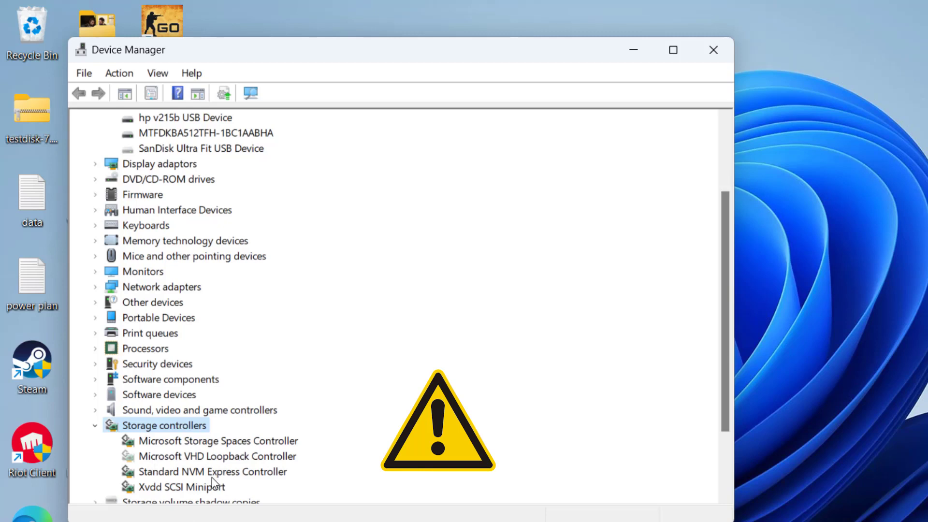
Run an automatic driver search for the Microsoft Storage Spaces Controller, then close its properties.
right_click(279, 445)
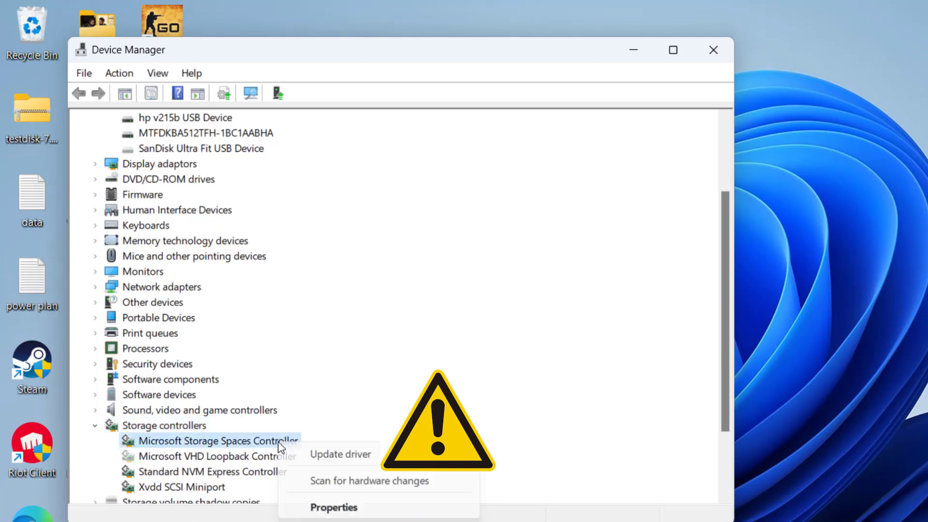
click(334, 508)
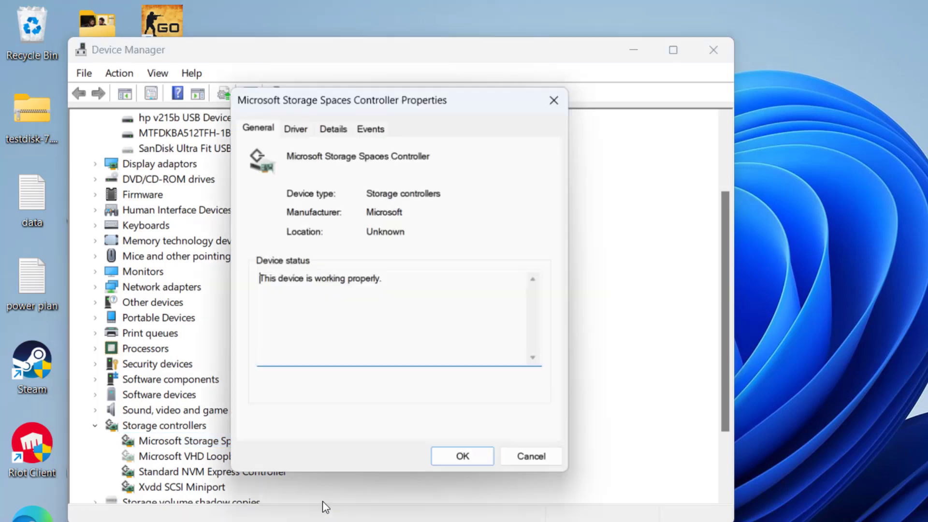
click(299, 129)
click(286, 317)
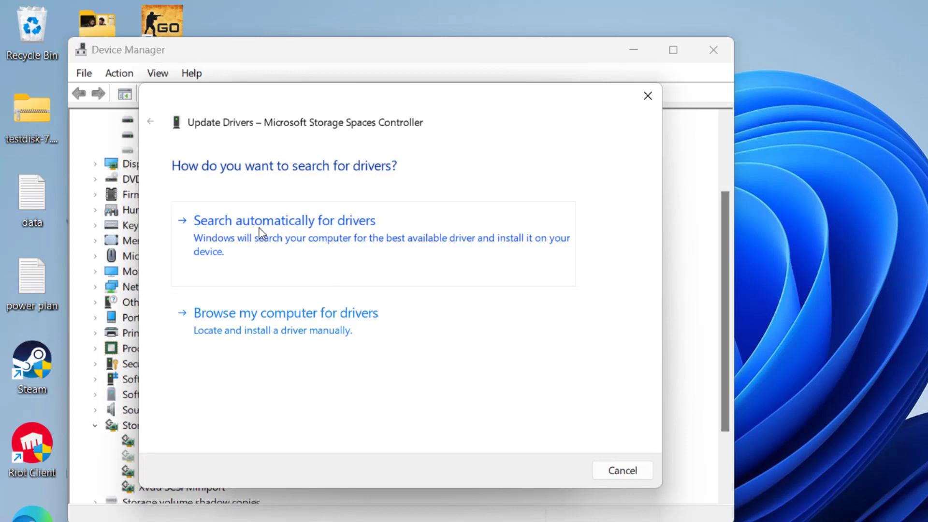
click(343, 240)
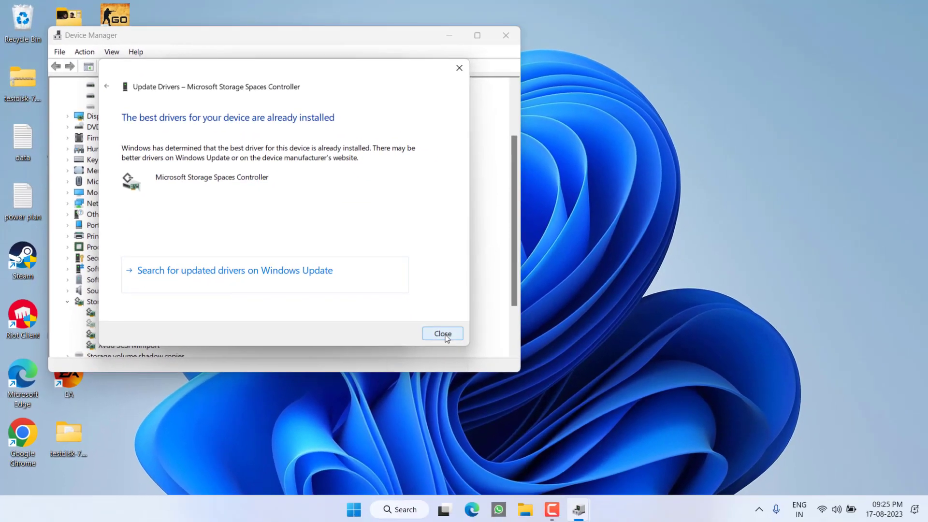
click(556, 419)
click(327, 323)
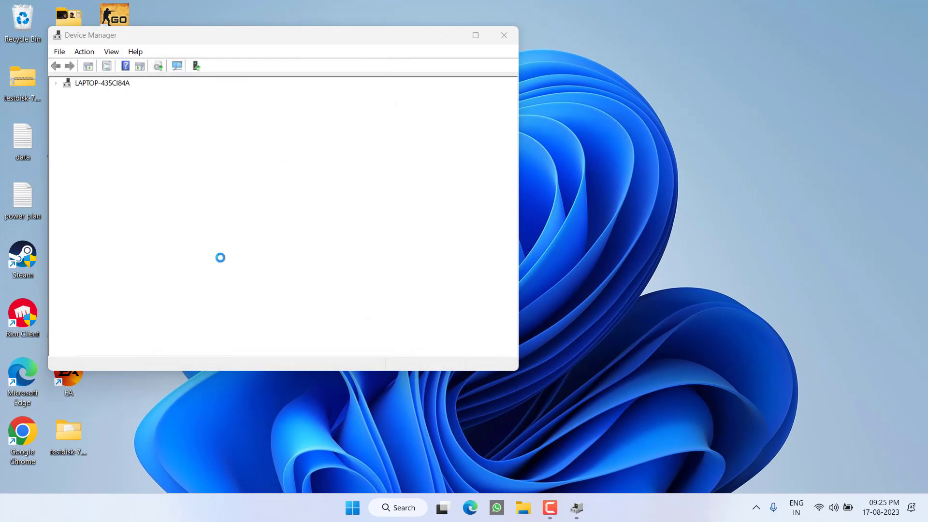
Close Device Manager and open Control Panel from a Start search for 'control'.
click(504, 34)
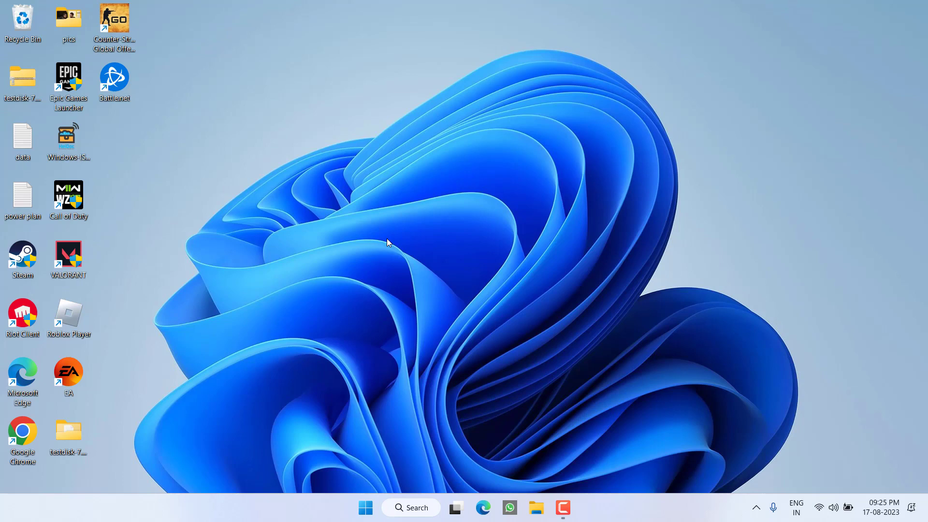
click(365, 507)
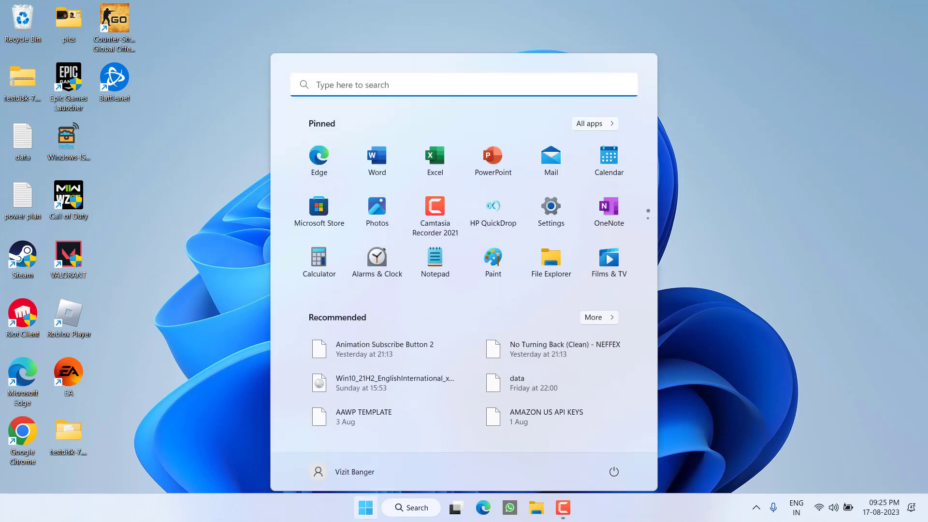
text(control)
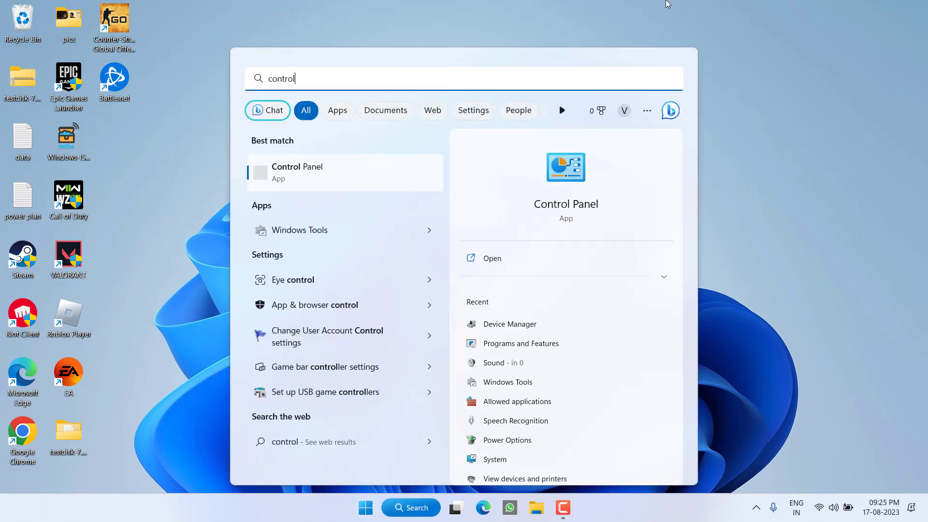
click(563, 186)
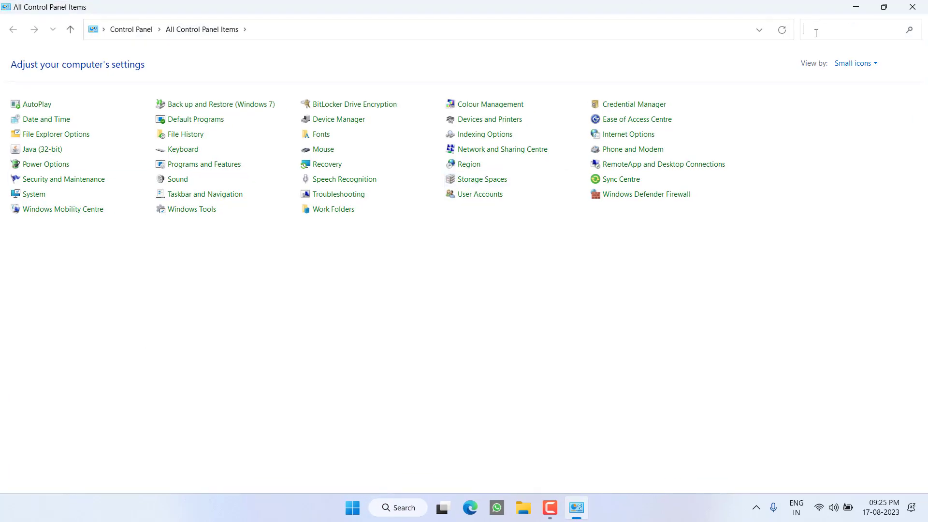
Search Control Panel for 'storage sp', view Manage Storage Spaces, then close it.
text(storage spoac)
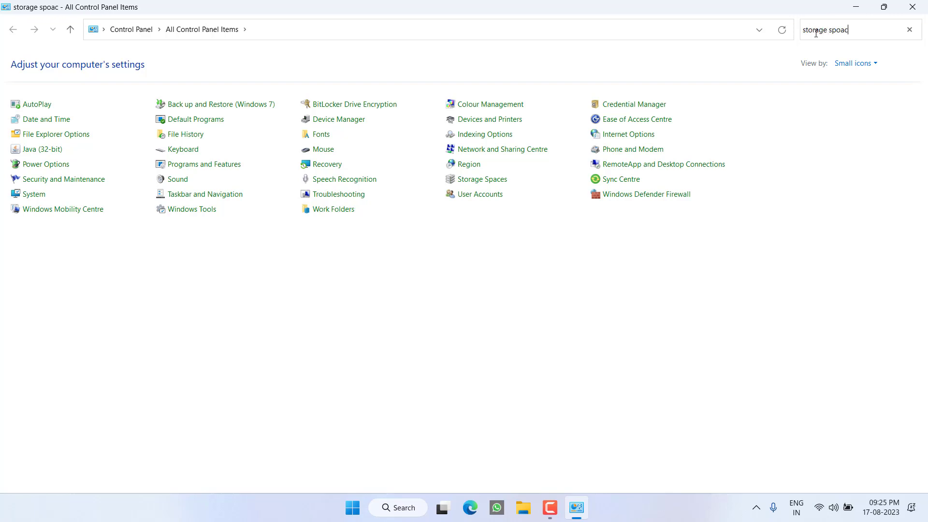
key(BackSpace)
key(BackSpace)
key(BackSpace)
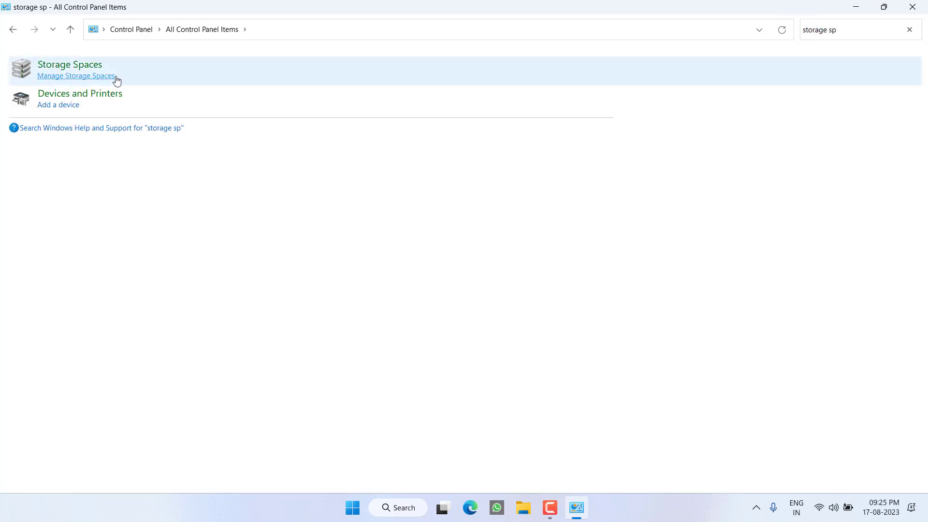
click(80, 77)
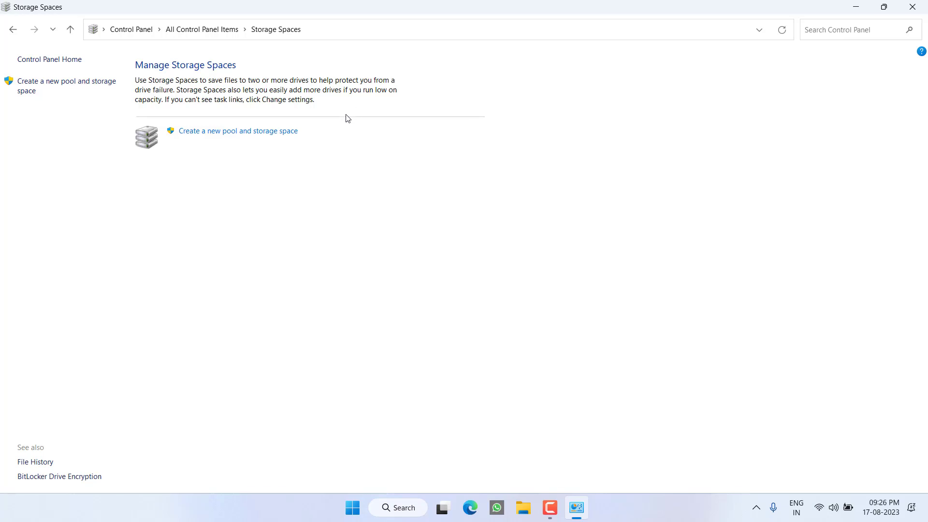
click(913, 7)
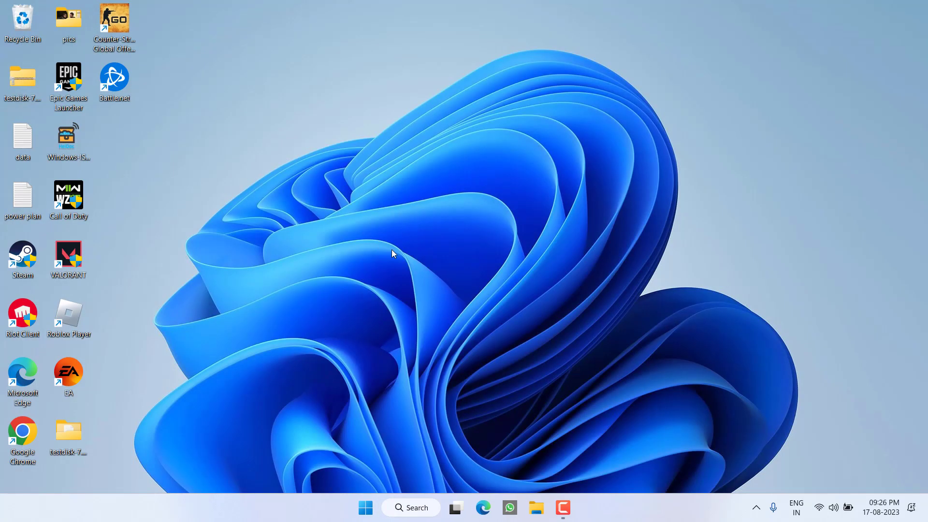
Launch Command Prompt as administrator from a Start search for 'cmd'.
key(super)
text(cmd)
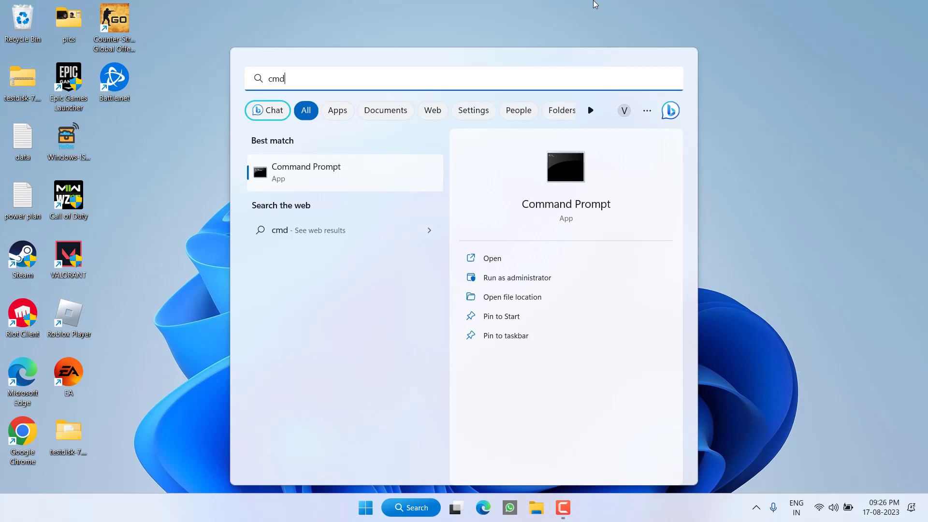
click(520, 279)
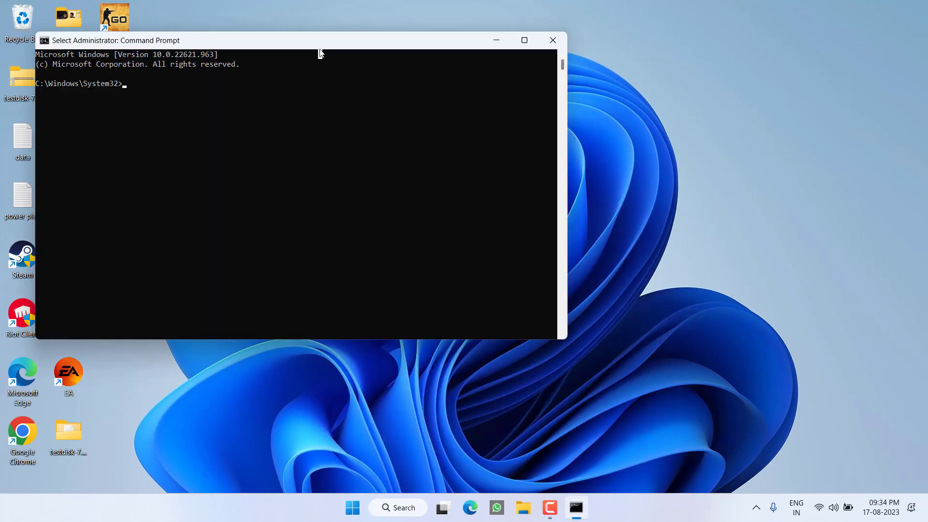
Start diskpart and run 'list volume' to show all volumes.
text(diskpart)
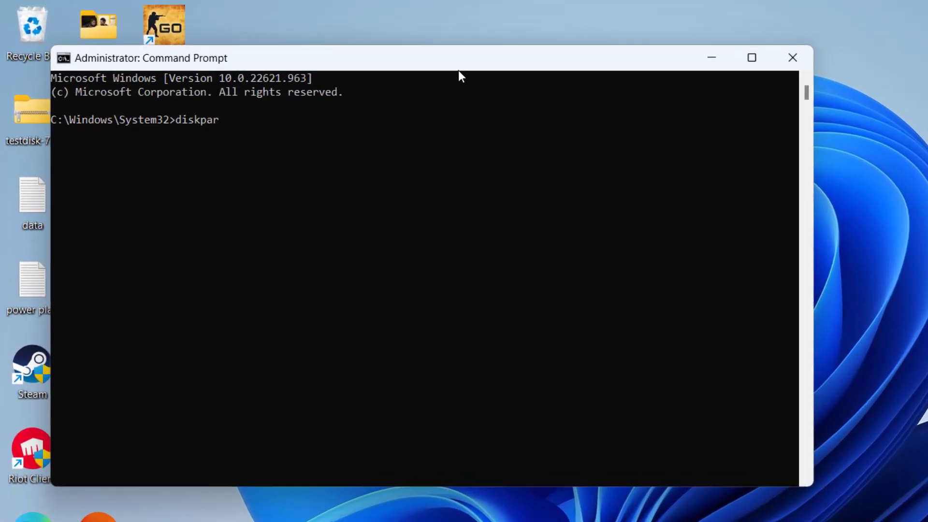
key(Return)
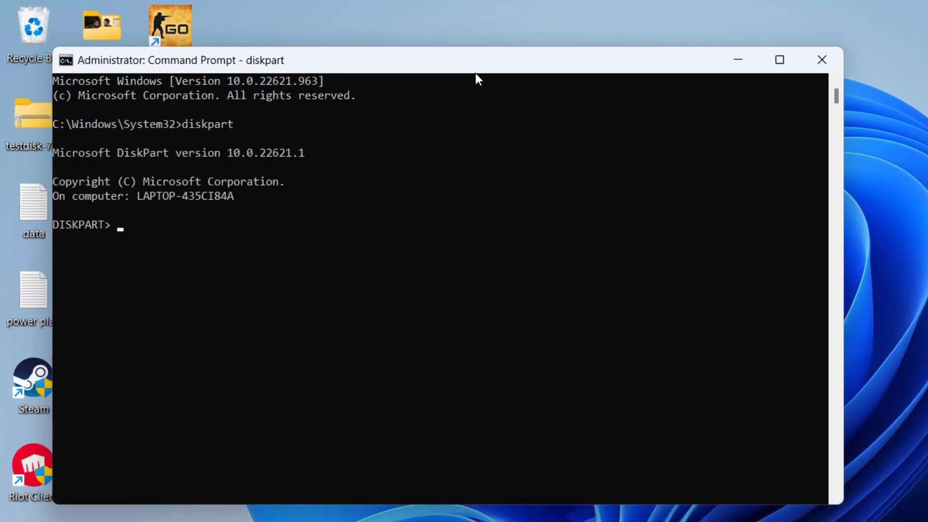
text(list volume)
key(Return)
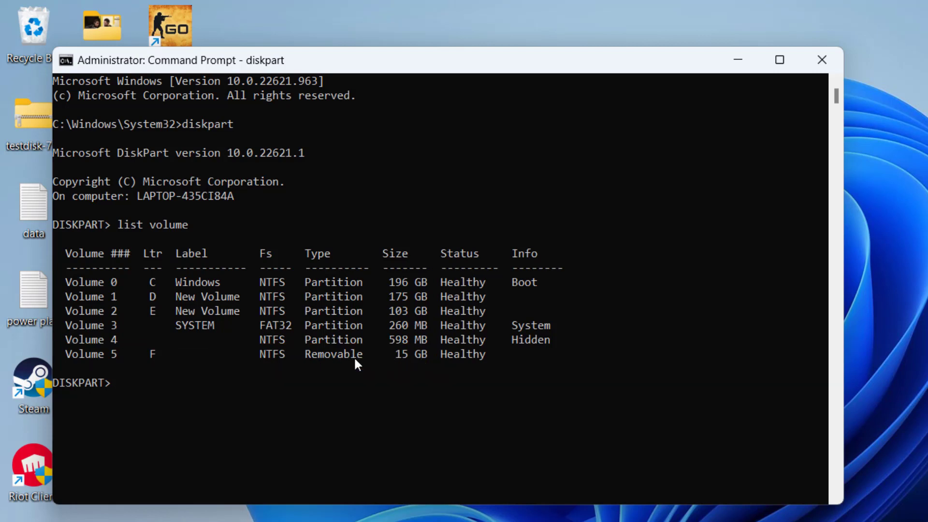
Select volume 5 and quick-format it with 'format fs=ntfs quick'.
text(ele)
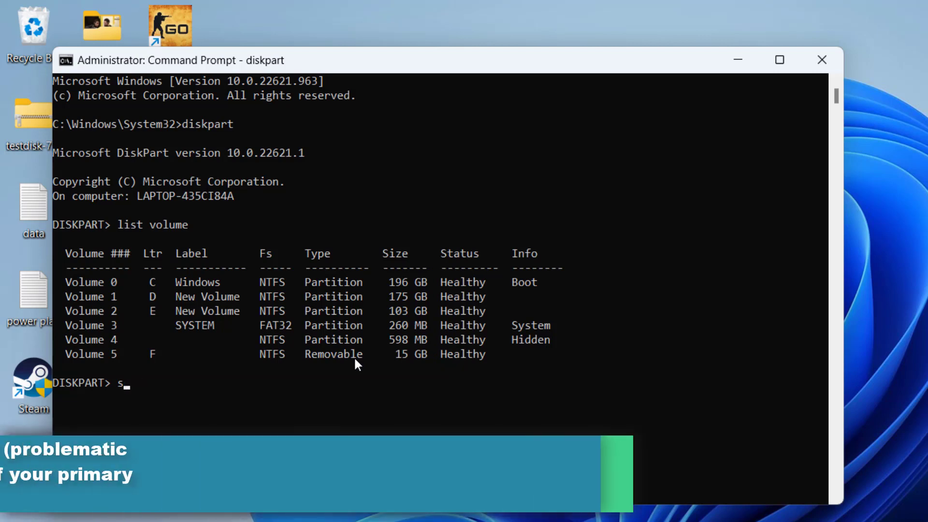
text(ct volume 5)
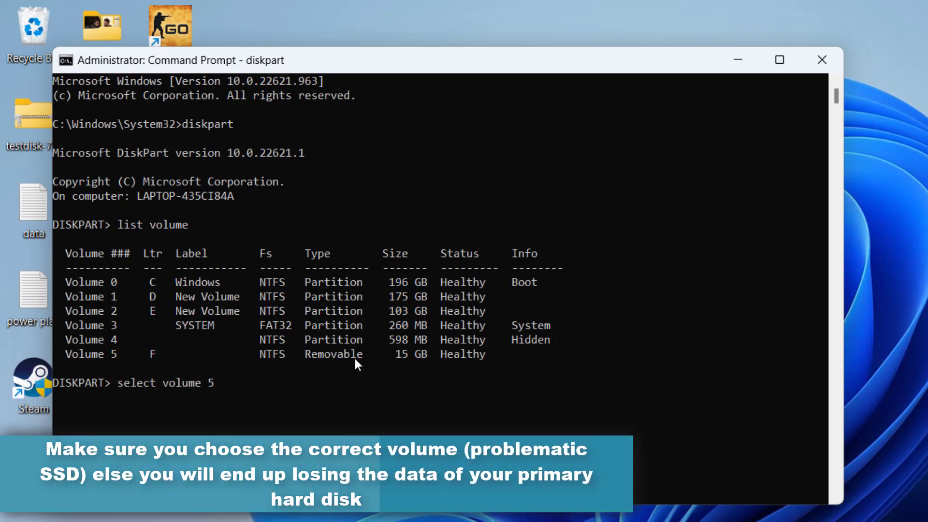
key(Return)
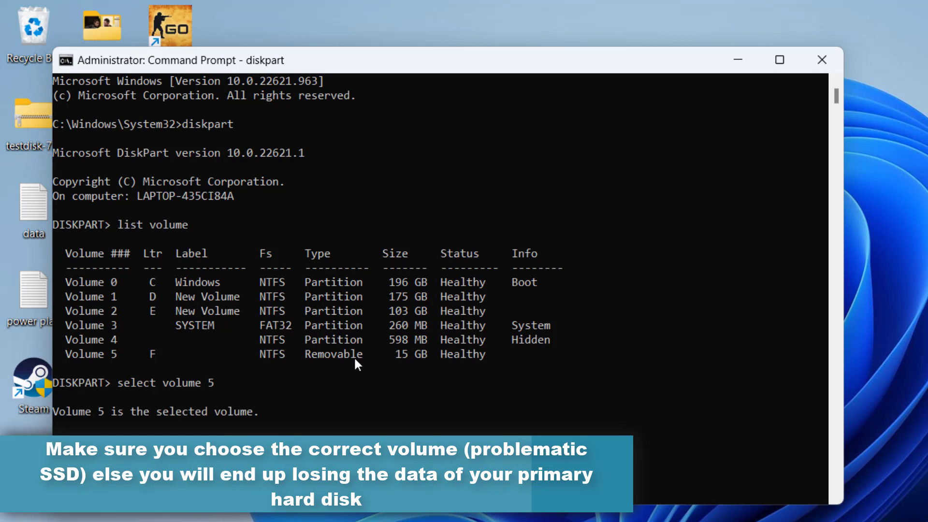
text(forma)
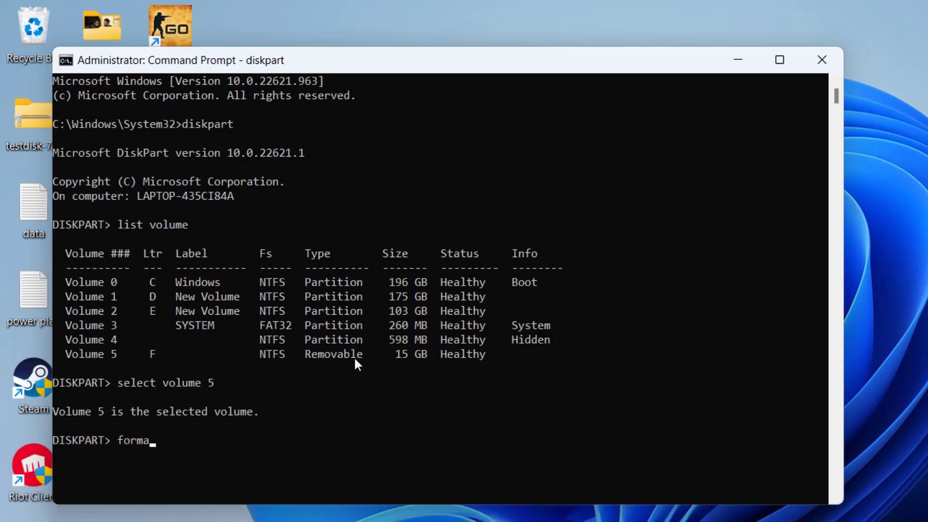
text(t fs=ntfs quick)
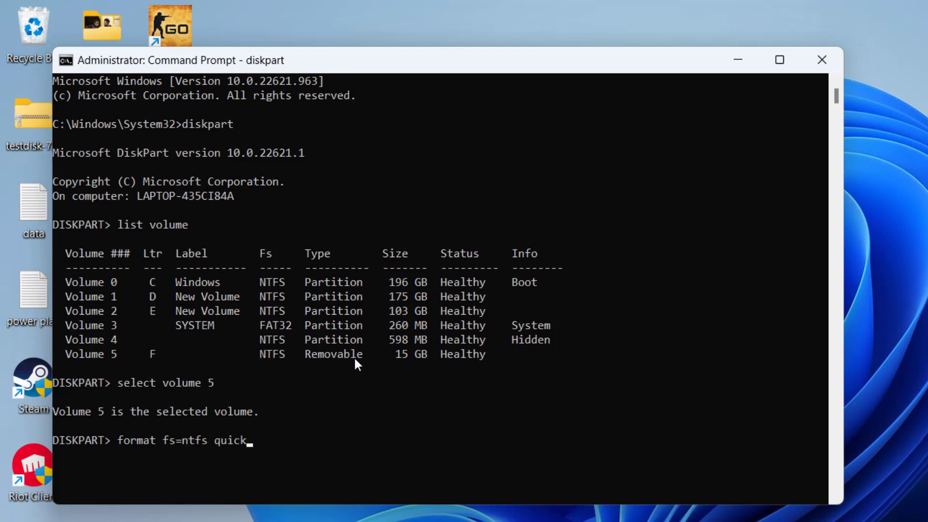
key(Return)
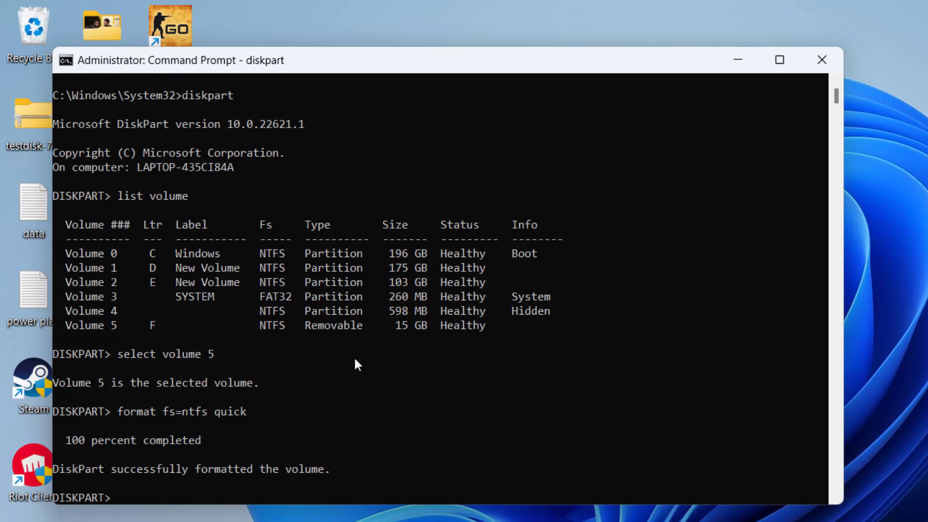
Exit DiskPart and then Command Prompt with 'exit' twice.
text(exit)
key(Return)
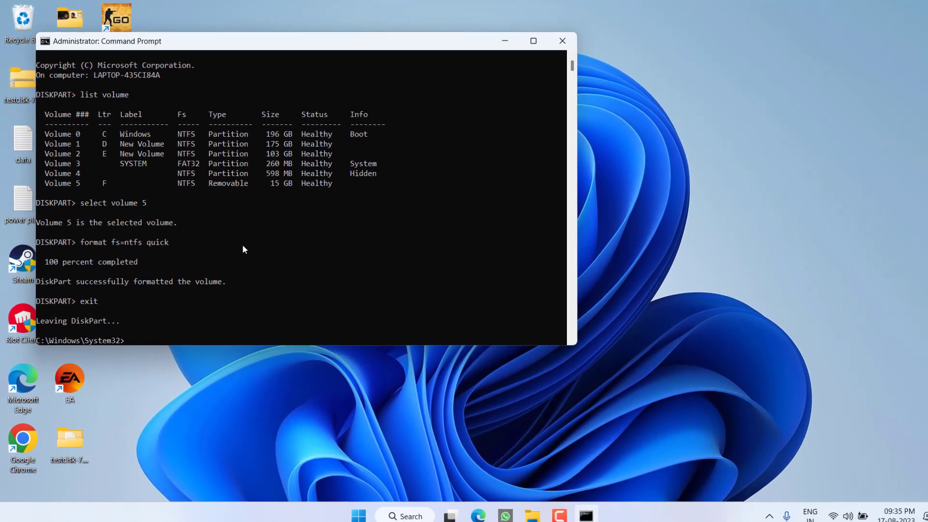
text(exit)
key(Return)
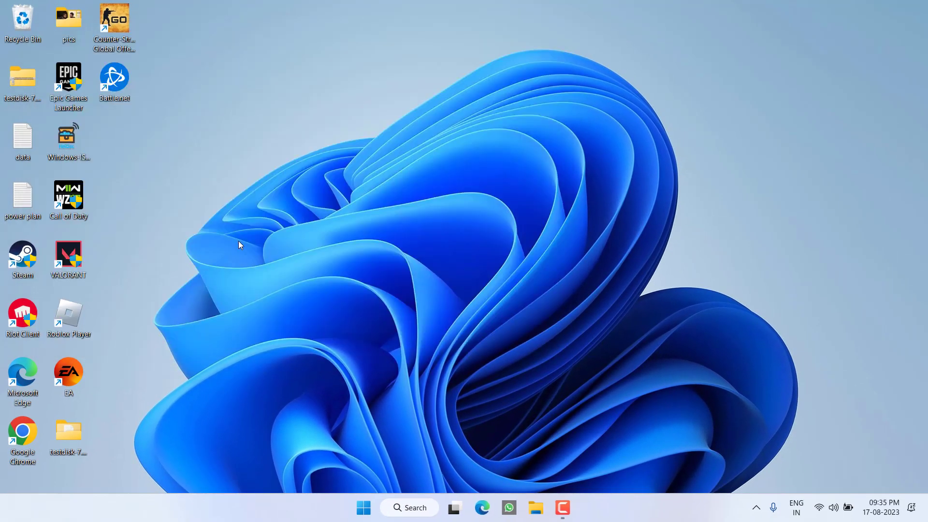
Open Disk Management in Computer Management.
right_click(367, 509)
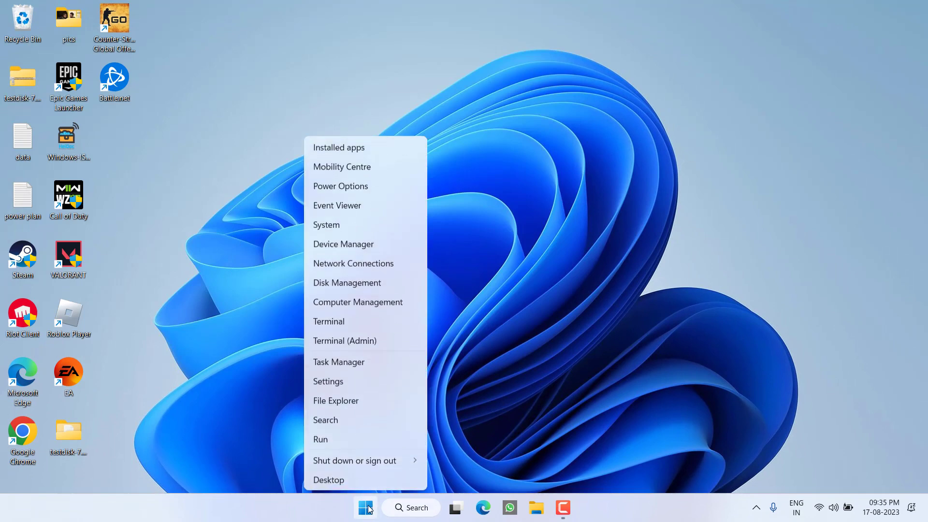
click(363, 305)
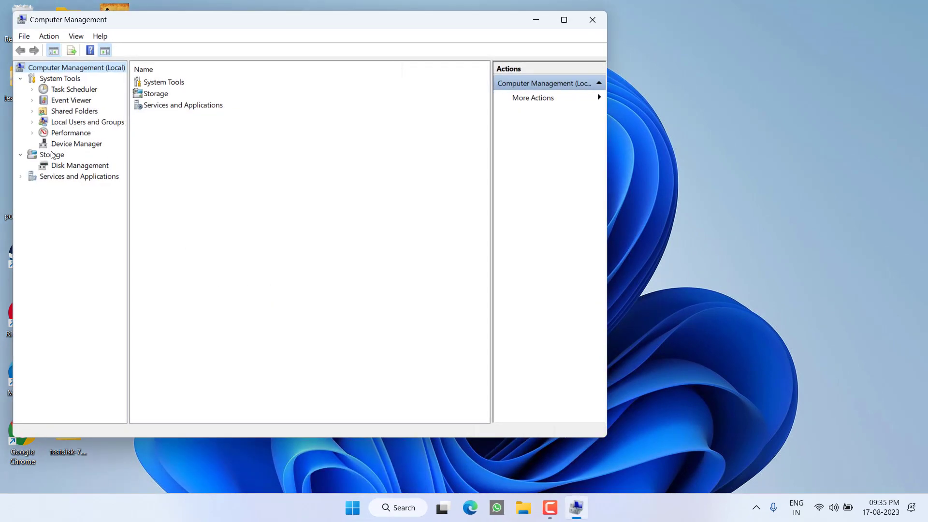
click(92, 165)
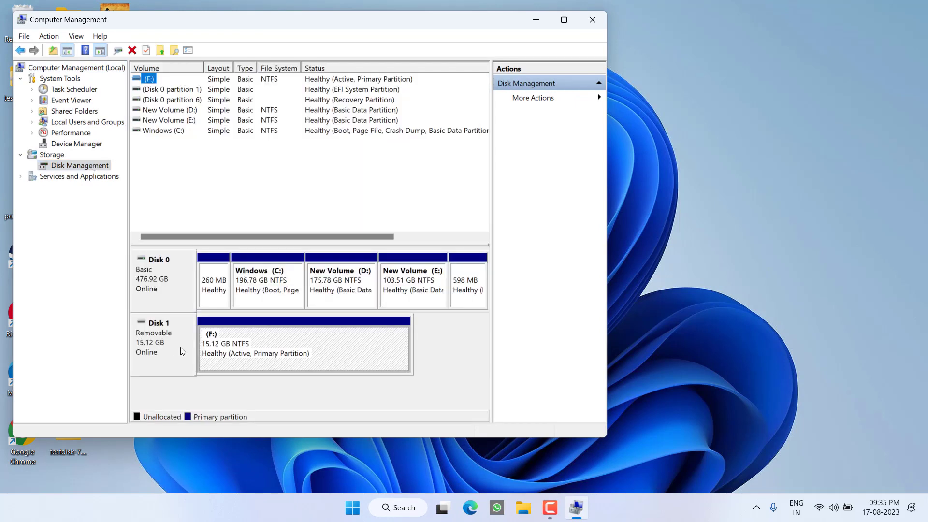
click(273, 350)
Change the removable F: volume's drive letter to K and accept the warning.
right_click(168, 352)
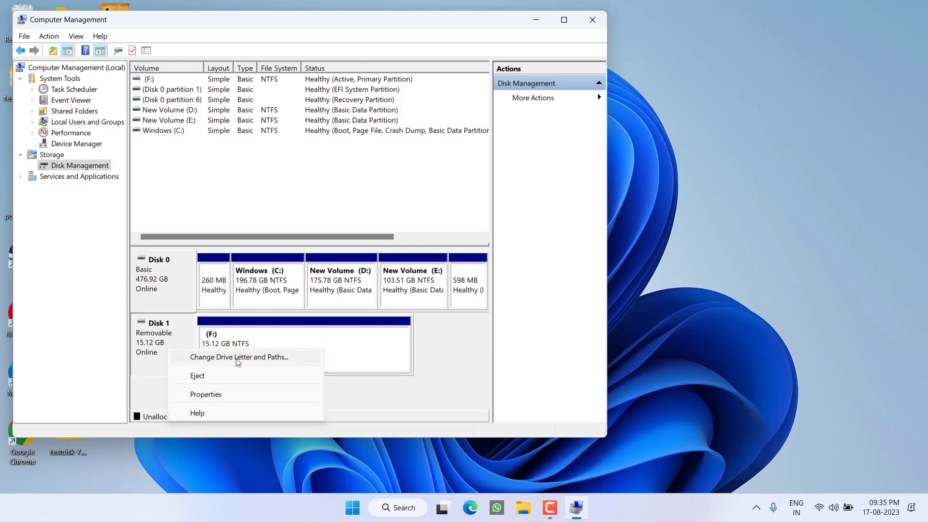
click(257, 362)
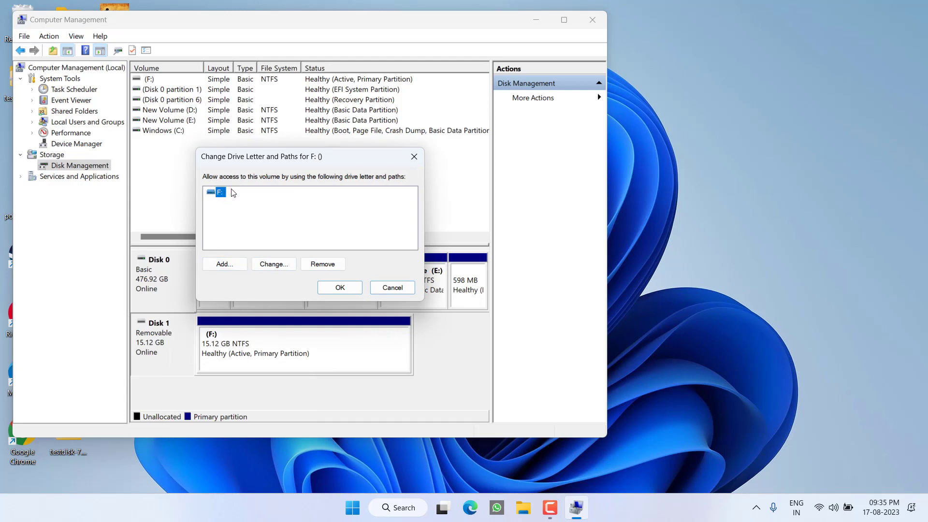
click(272, 264)
click(408, 215)
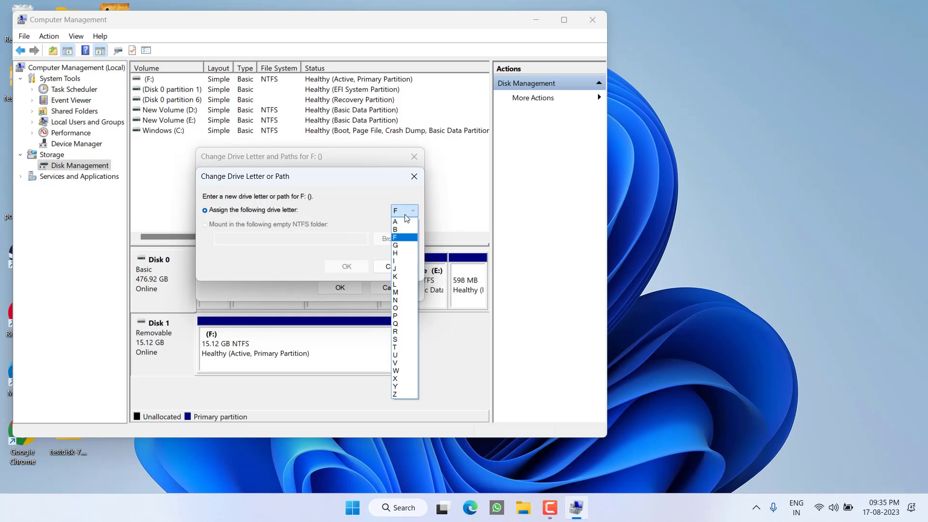
click(399, 277)
click(339, 268)
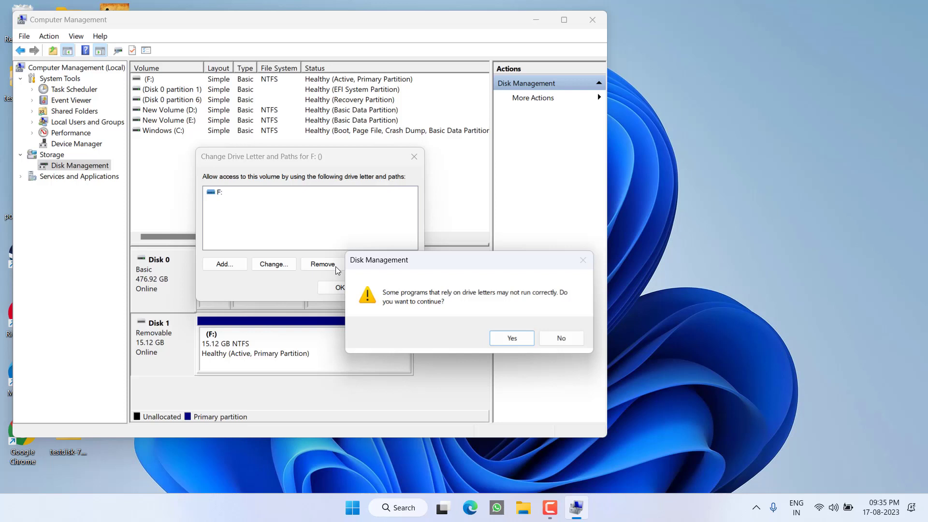
click(522, 344)
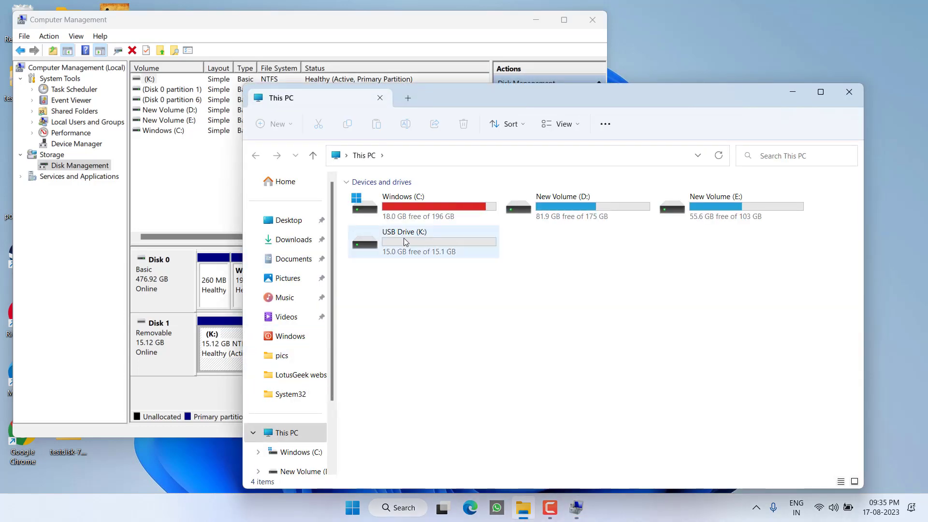
Open USB Drive (K:) in This PC, return, and close the window.
click(431, 254)
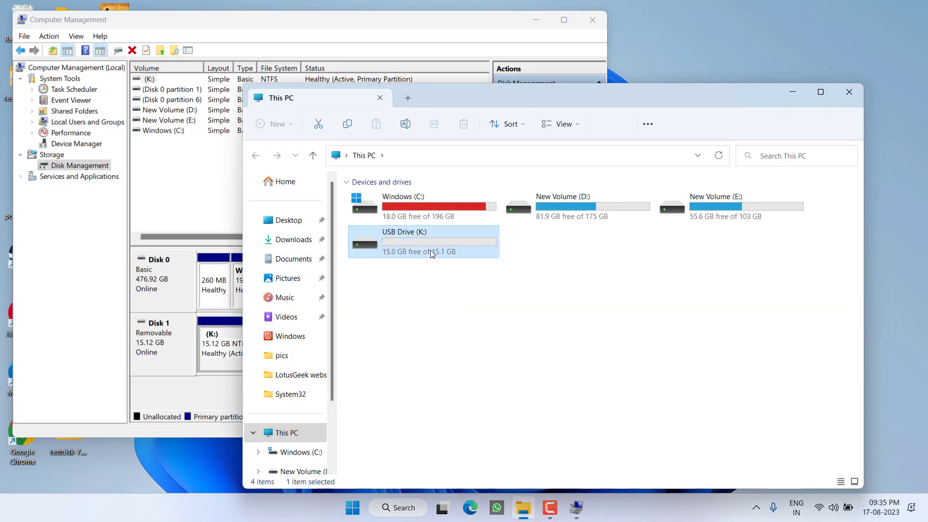
double_click(432, 255)
click(255, 155)
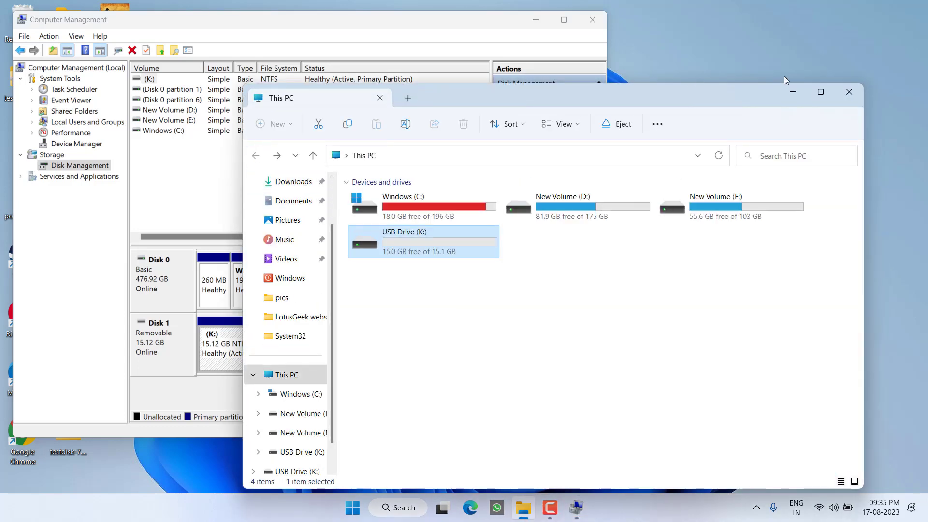
click(848, 92)
click(536, 19)
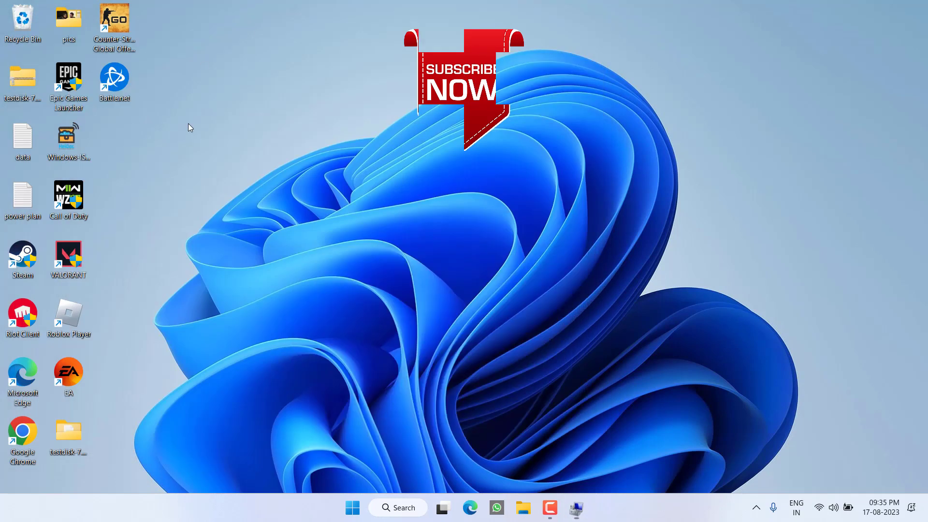